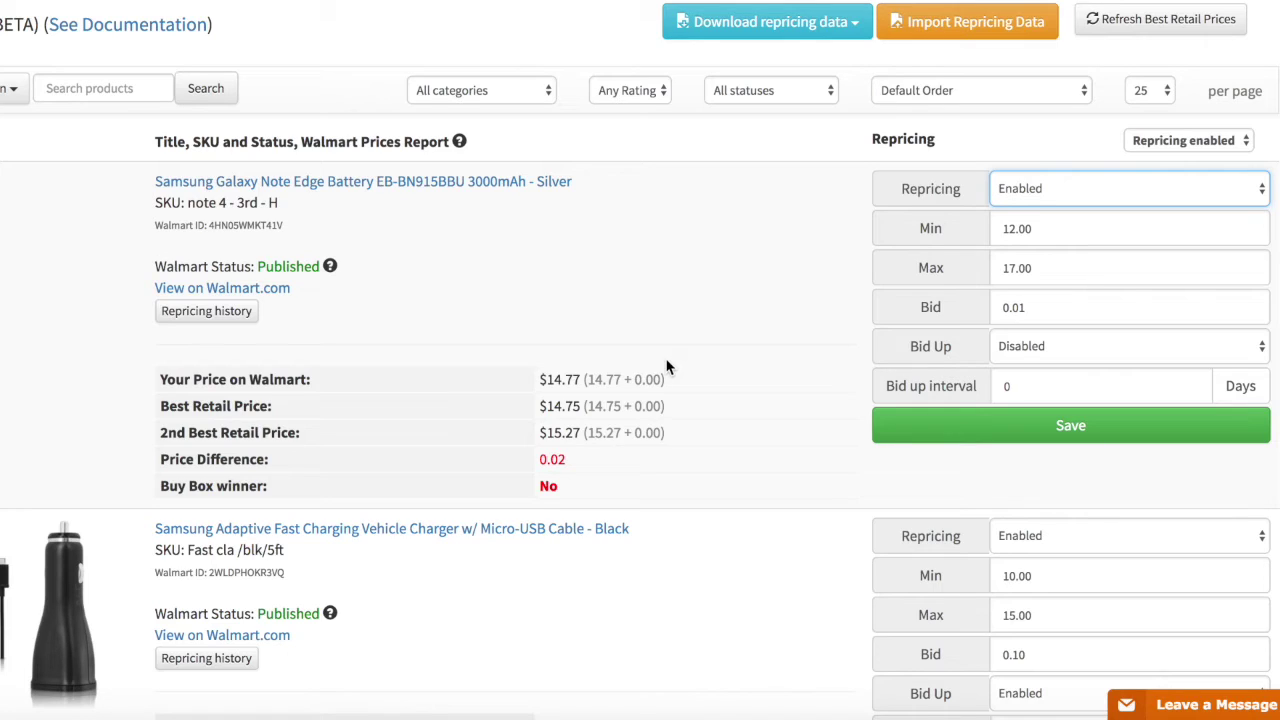
Refresh the best retail prices and review the price comparison of the Samsung Galaxy Note Edge battery
{"action": "left_click", "coordinate": [704, 296]}
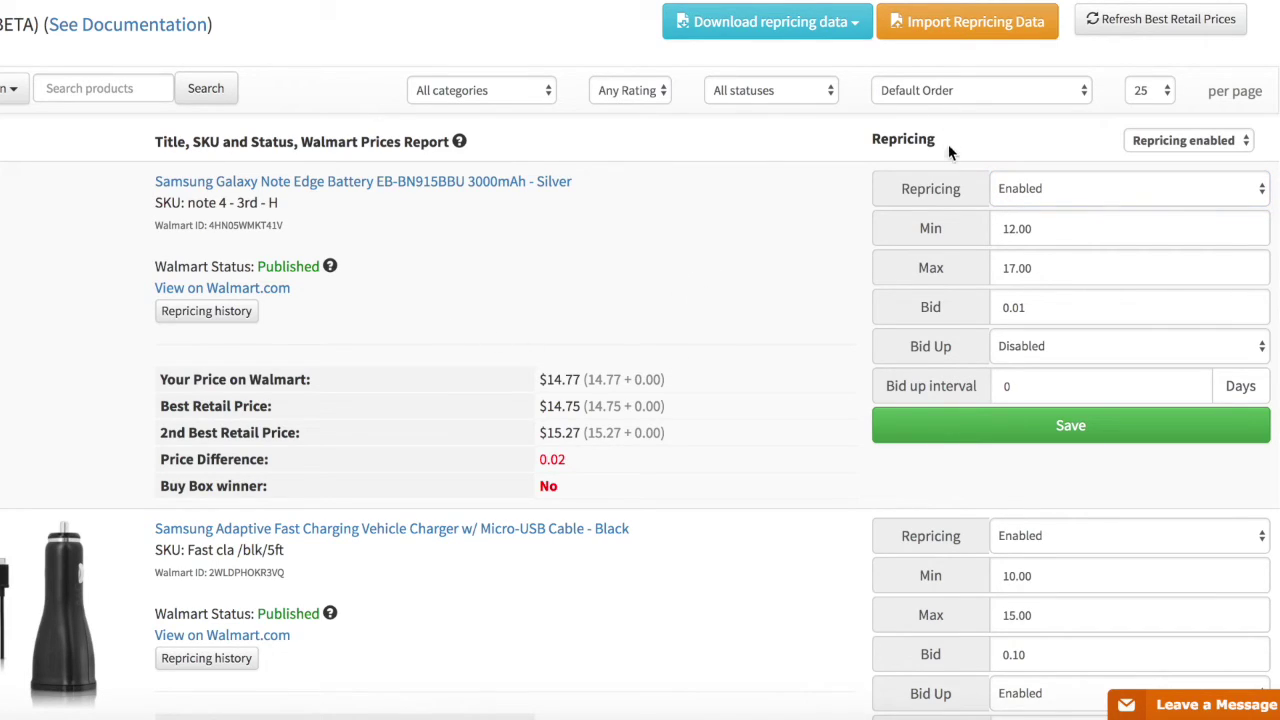
{"action": "left_click", "coordinate": [1113, 36]}
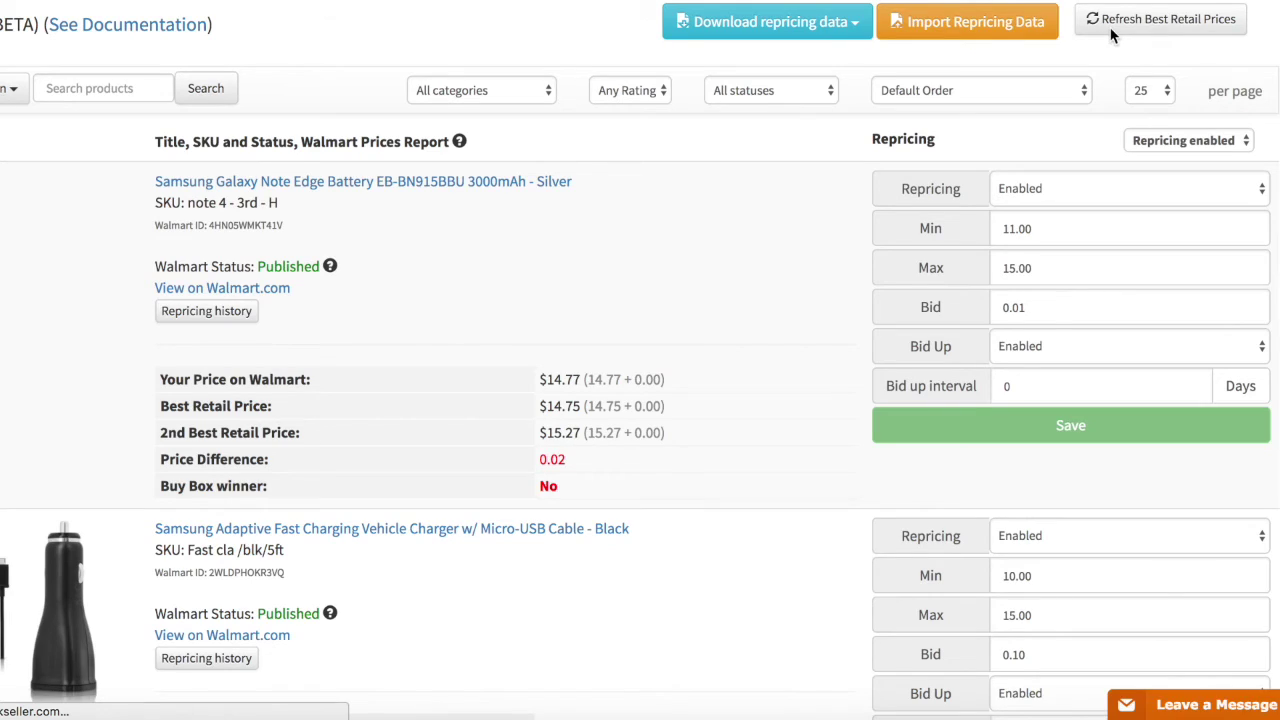
{"action": "left_click_drag", "start_coordinate": [540, 379], "coordinate": [586, 437]}
{"action": "scroll", "coordinate": [586, 437], "scroll_direction": "down", "scroll_amount": 5}
{"action": "scroll", "coordinate": [586, 440], "scroll_direction": "up", "scroll_amount": 4}
{"action": "left_click", "coordinate": [500, 325]}
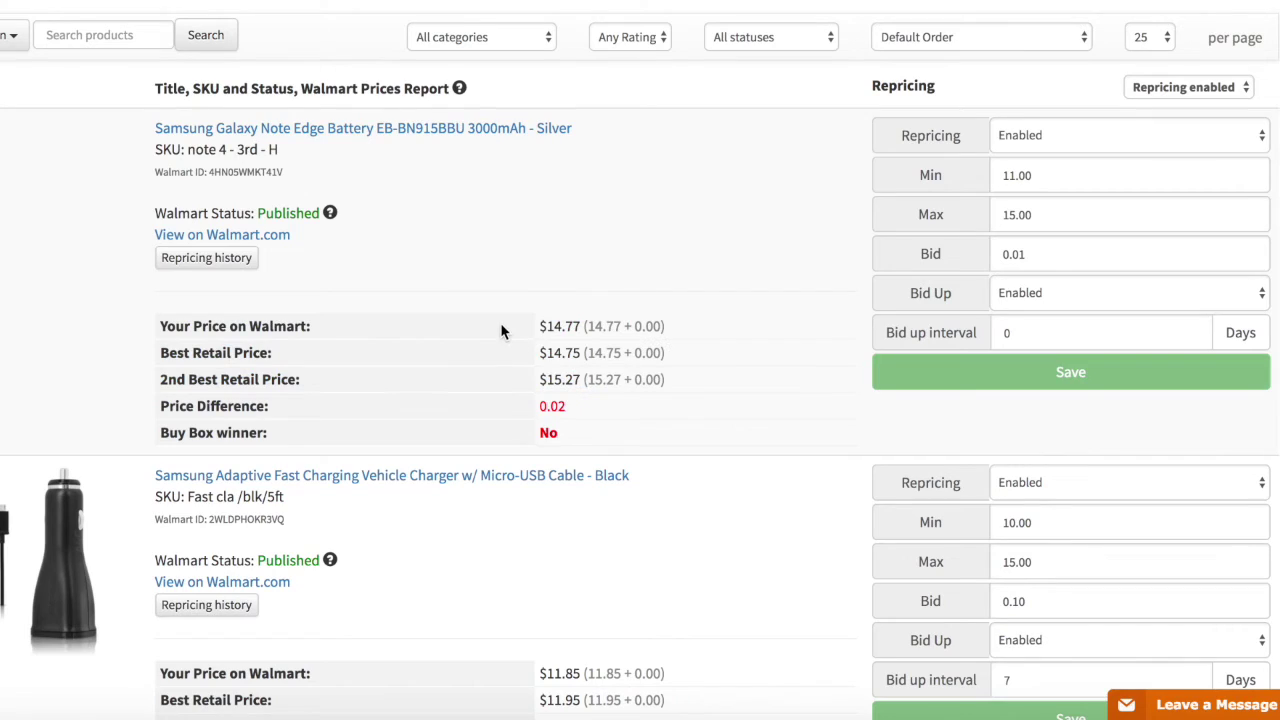
{"action": "scroll", "coordinate": [584, 344], "scroll_direction": "up", "scroll_amount": 1}
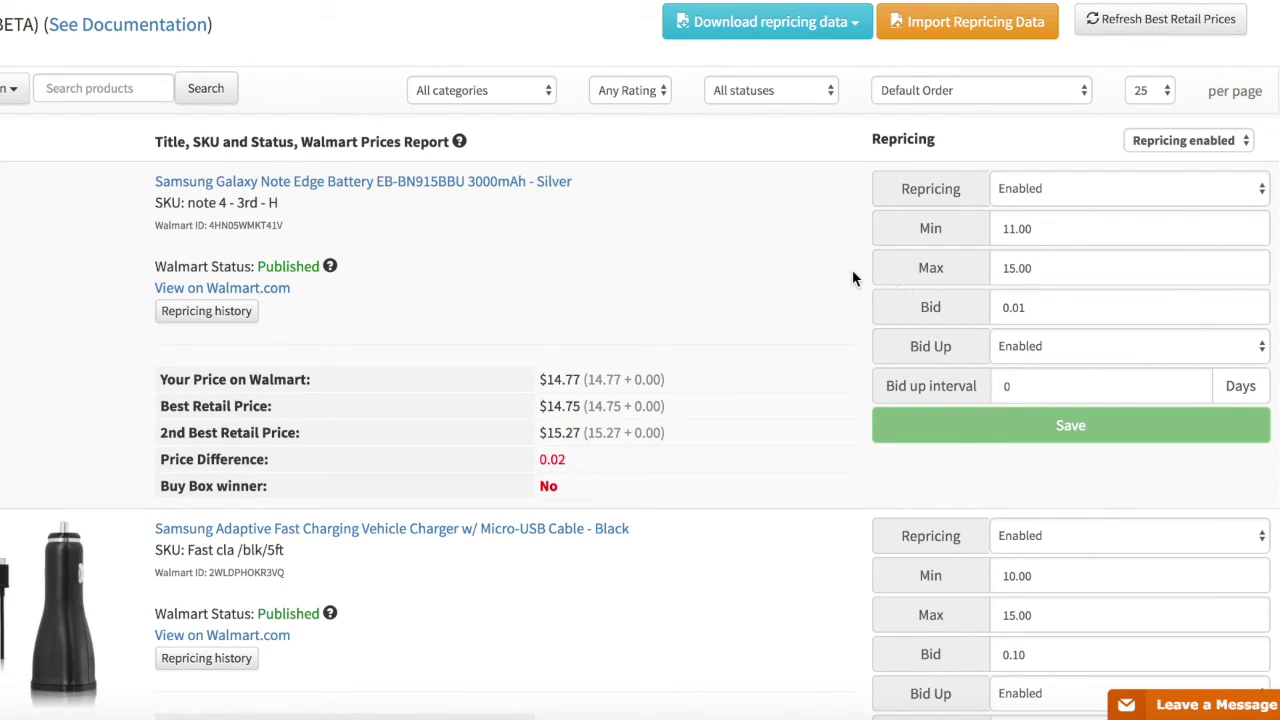
Look through the category, status, sort order, product search and repricing status filters without changing them
{"action": "left_click", "coordinate": [452, 90]}
{"action": "left_click", "coordinate": [694, 97]}
{"action": "left_click", "coordinate": [694, 97]}
{"action": "left_click", "coordinate": [922, 88]}
{"action": "left_click", "coordinate": [39, 88]}
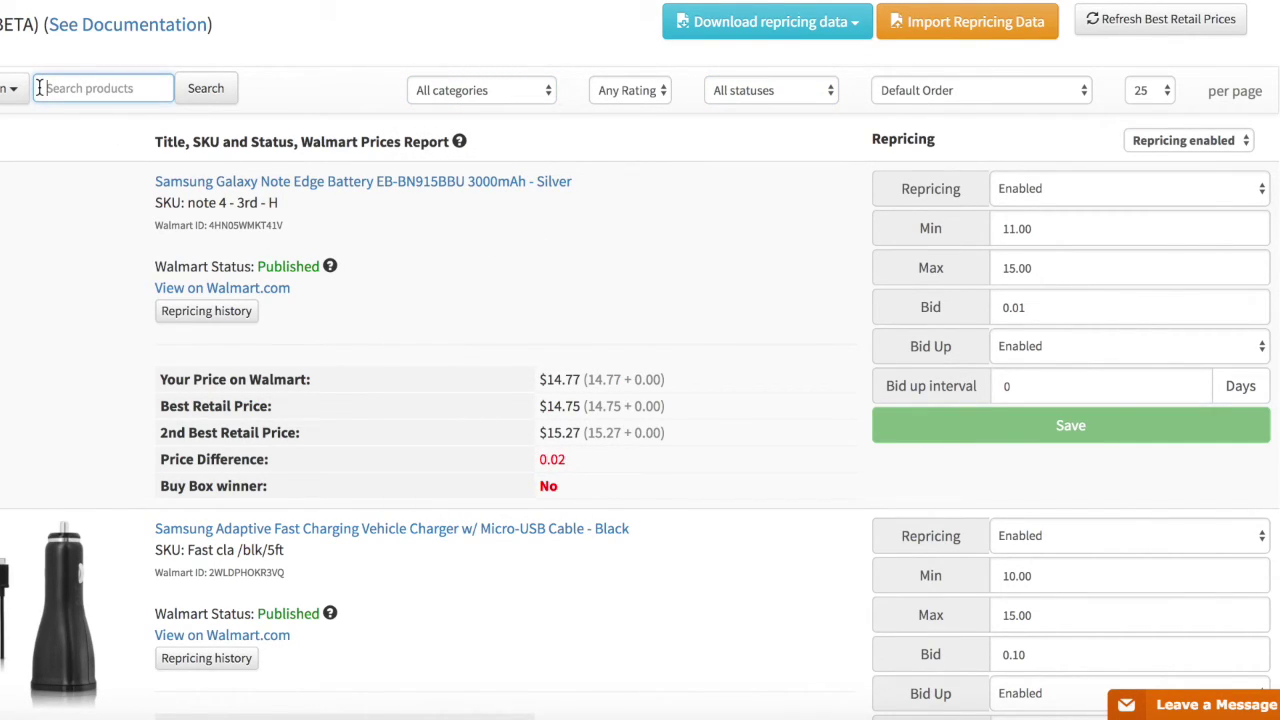
{"action": "left_click", "coordinate": [1150, 141]}
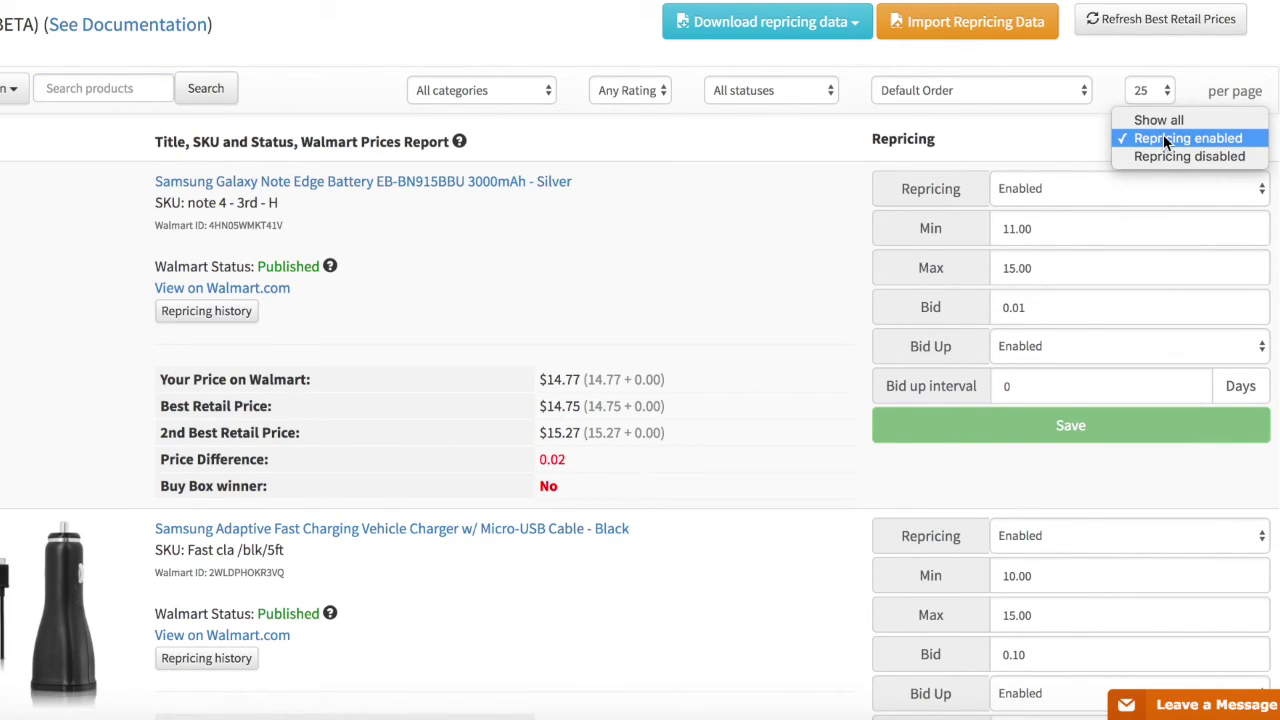
{"action": "left_click", "coordinate": [1052, 141]}
Check the Repricing options and the Min price field of the Samsung Galaxy Note Edge battery, keeping repricing enabled
{"action": "left_click", "coordinate": [1048, 183]}
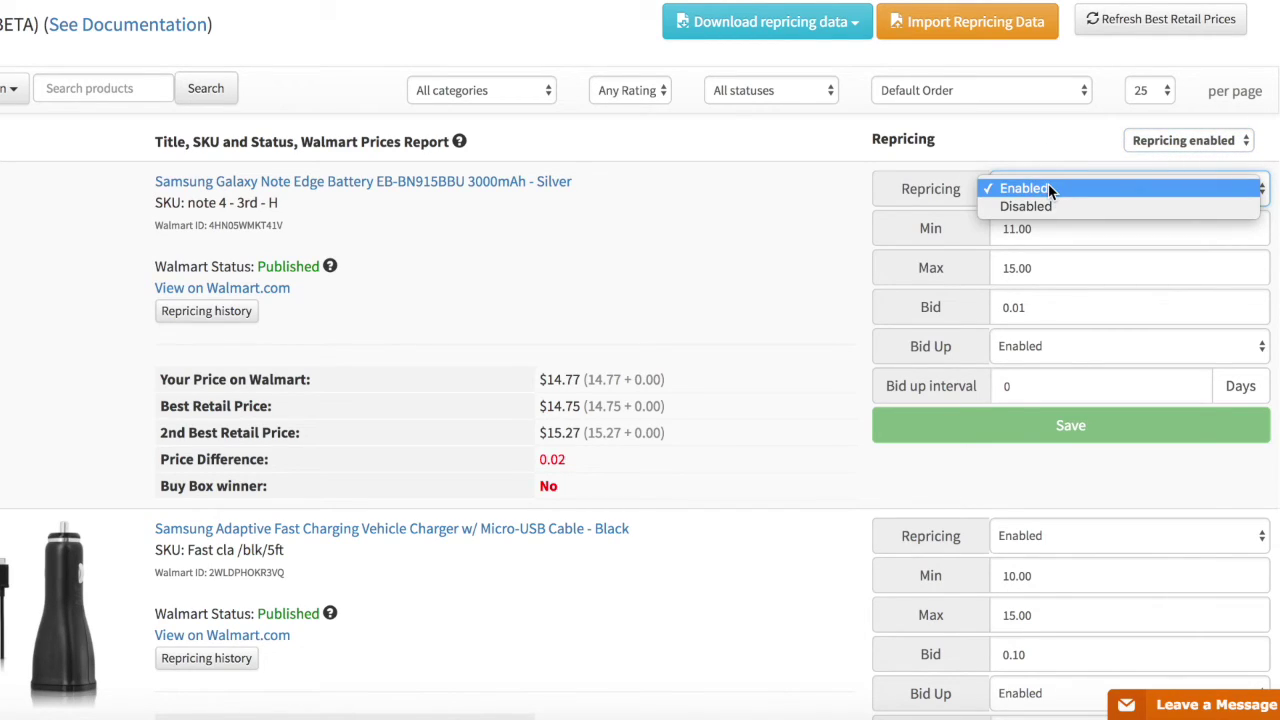
{"action": "left_click", "coordinate": [1032, 207]}
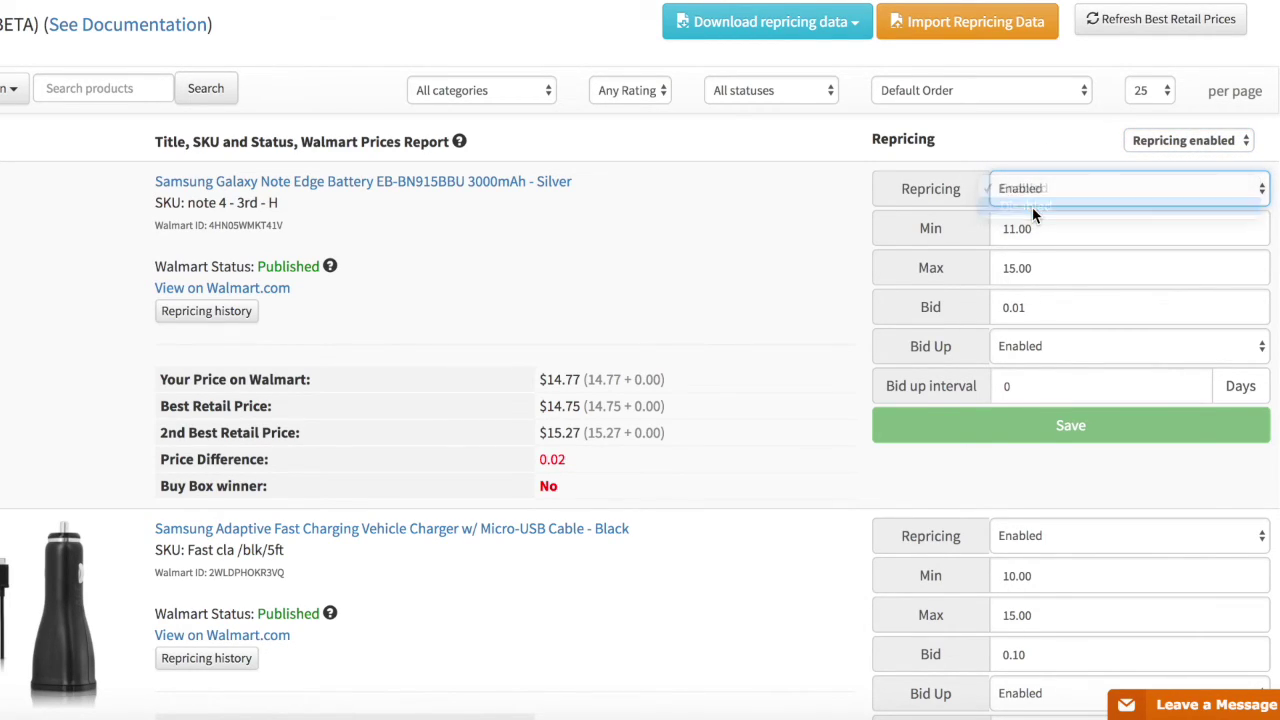
{"action": "left_click", "coordinate": [1035, 186]}
{"action": "left_click", "coordinate": [1033, 172]}
{"action": "left_click", "coordinate": [1006, 229]}
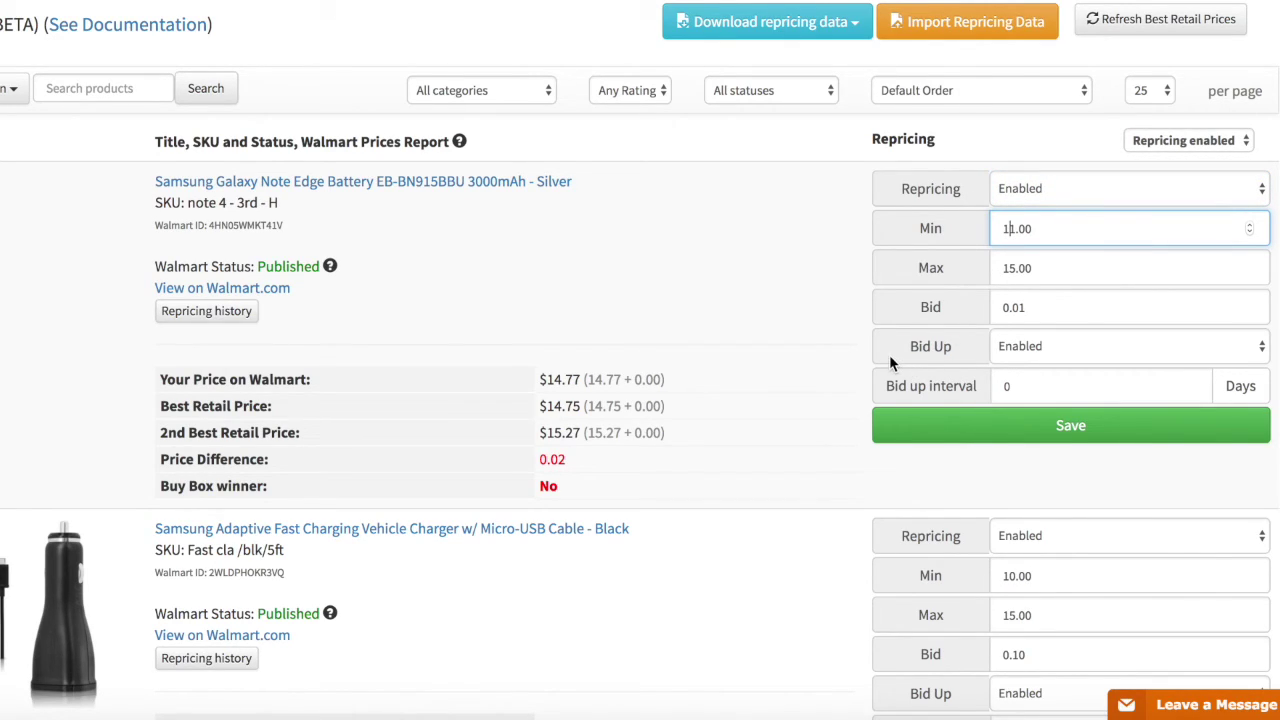
View the Galaxy Note Edge battery's Walmart.com listing, check the other seller's offer, and close the page
{"action": "left_click", "coordinate": [228, 290]}
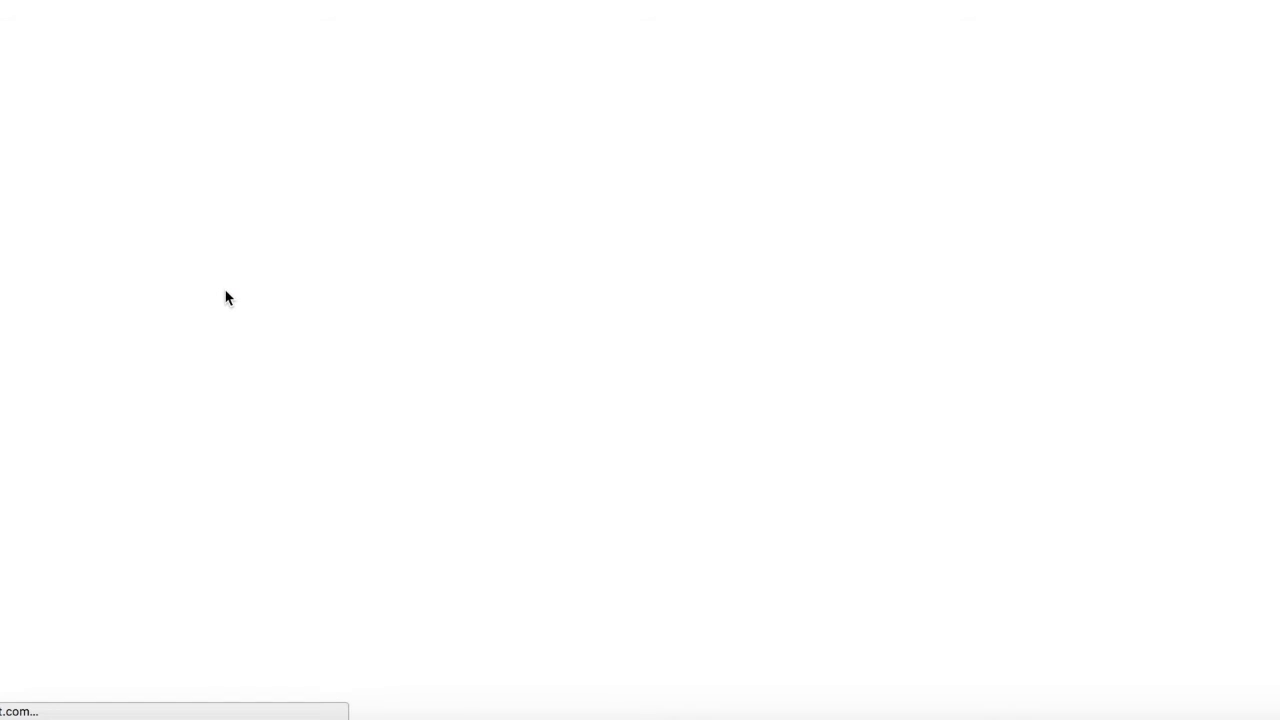
{"action": "scroll", "coordinate": [546, 351], "scroll_direction": "down", "scroll_amount": 5}
{"action": "scroll", "coordinate": [572, 360], "scroll_direction": "down", "scroll_amount": 1}
{"action": "scroll", "coordinate": [572, 360], "scroll_direction": "up", "scroll_amount": 4}
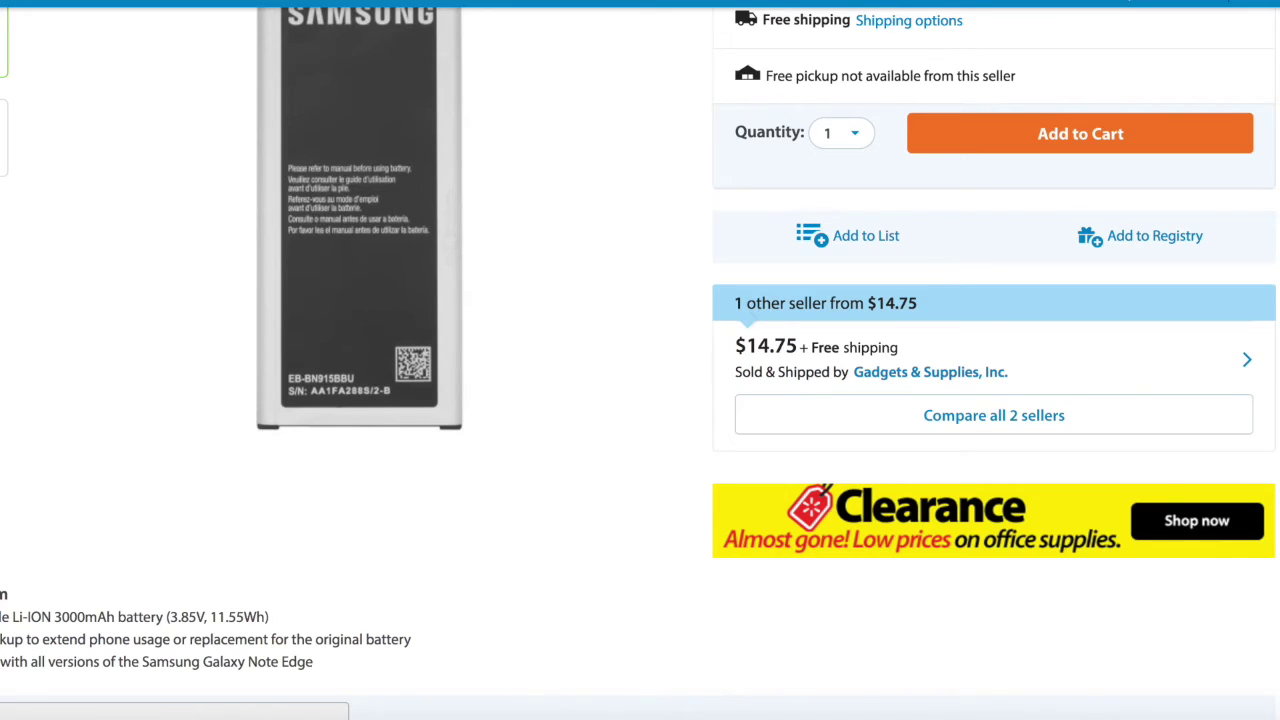
{"action": "key", "text": "ctrl+w"}
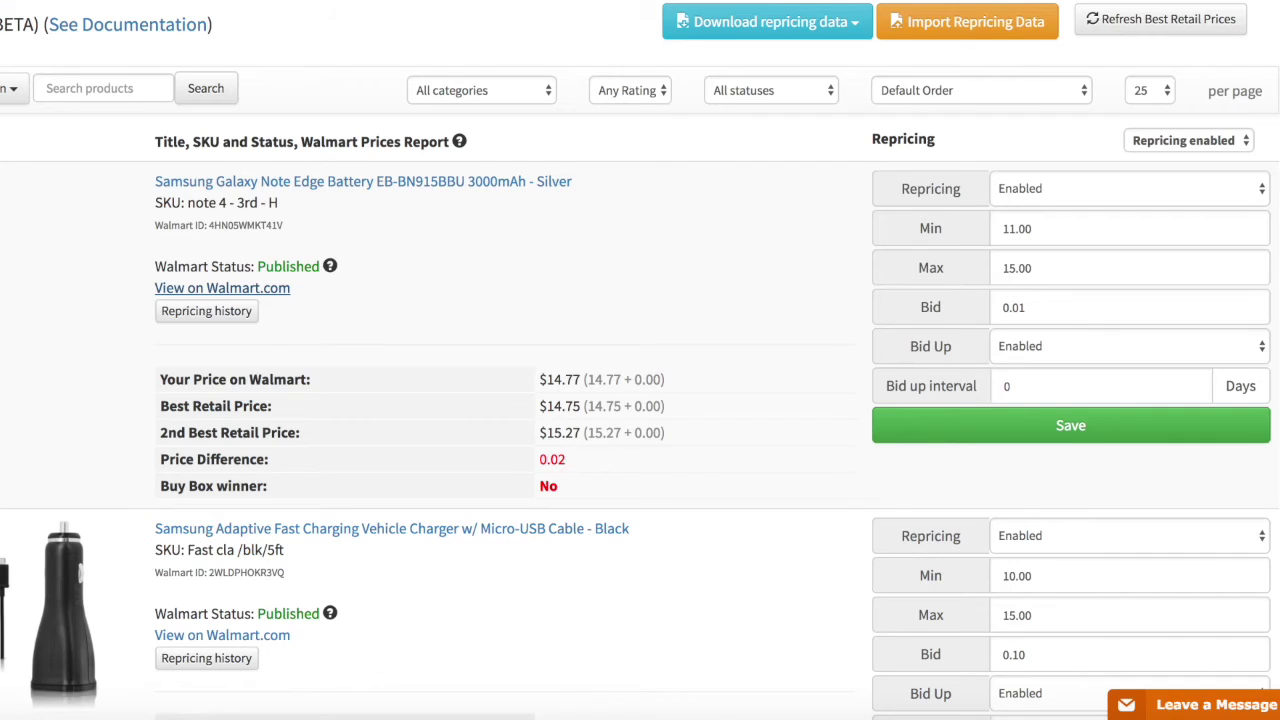
Open the Galaxy Note Edge battery's repricing history and compare price, buy box offer, new price and bid action in the fourth entry
{"action": "left_click", "coordinate": [189, 318]}
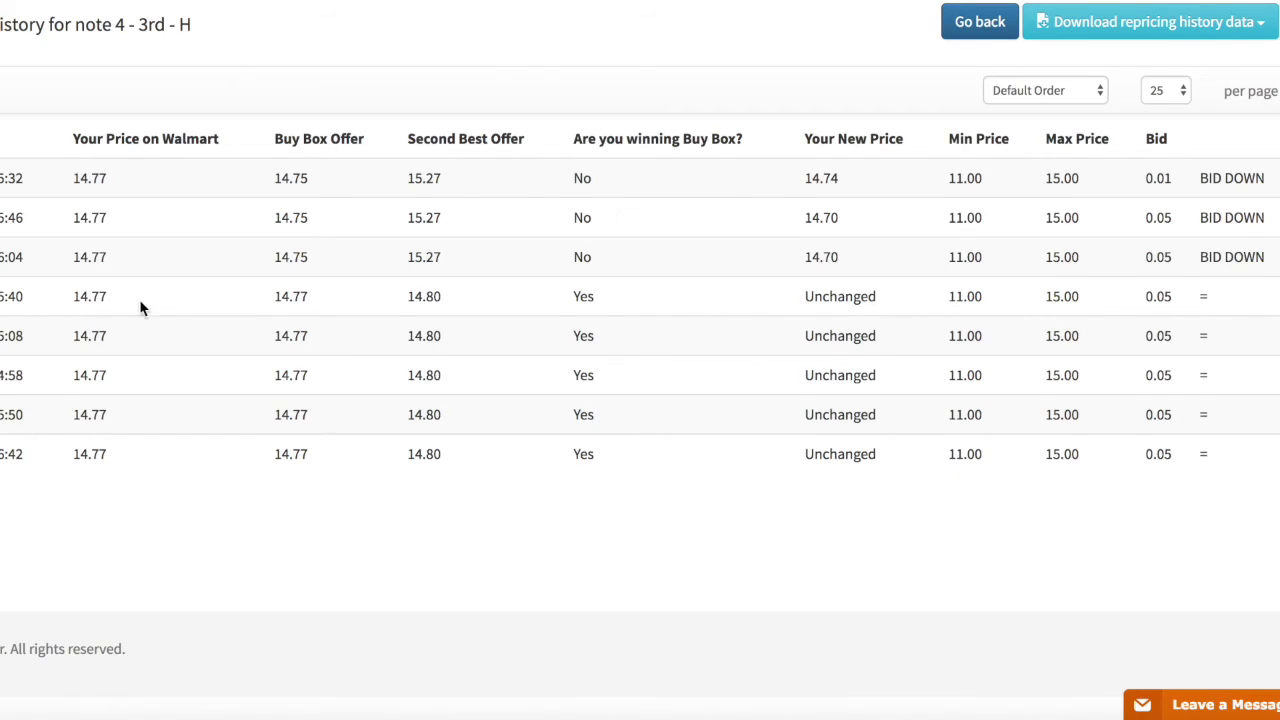
{"action": "left_click_drag", "start_coordinate": [2, 296], "coordinate": [54, 303]}
{"action": "left_click", "coordinate": [92, 303]}
{"action": "left_click_drag", "start_coordinate": [74, 297], "coordinate": [139, 296]}
{"action": "left_click_drag", "start_coordinate": [270, 296], "coordinate": [337, 297]}
{"action": "left_click", "coordinate": [445, 305]}
{"action": "left_click_drag", "start_coordinate": [70, 296], "coordinate": [600, 296]}
{"action": "left_click", "coordinate": [58, 296]}
{"action": "left_click_drag", "start_coordinate": [76, 296], "coordinate": [394, 300]}
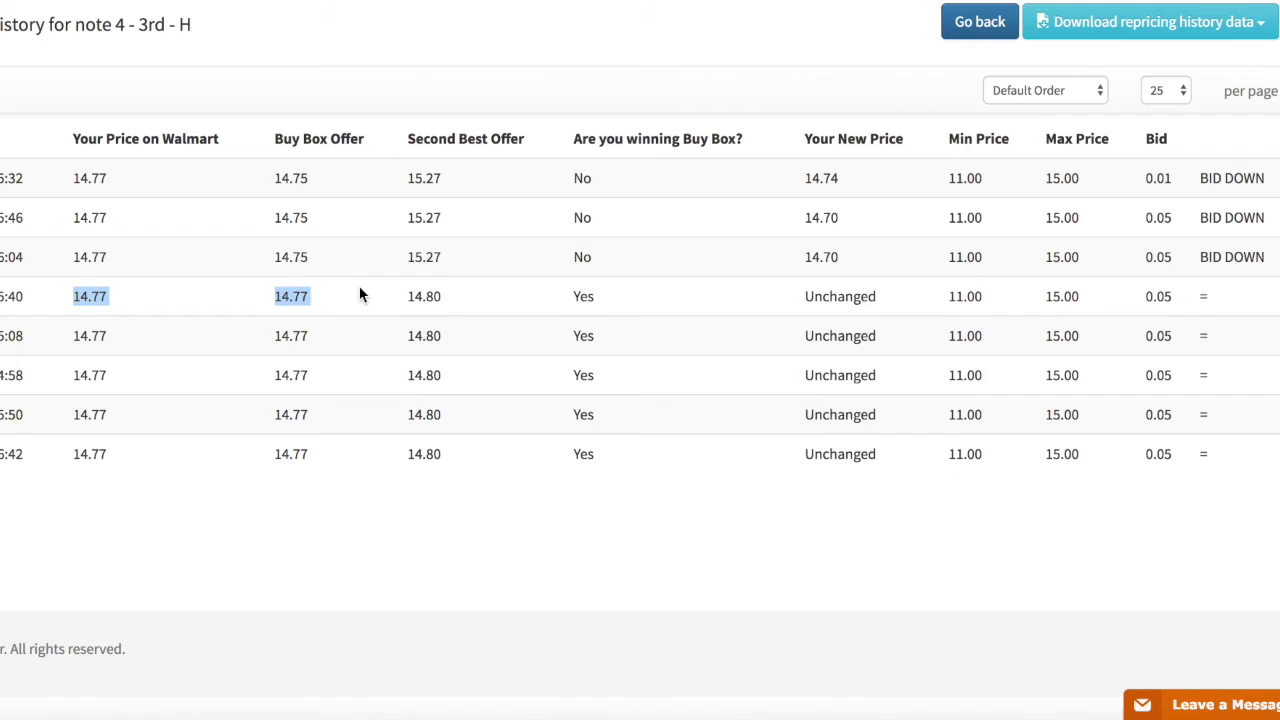
{"action": "left_click", "coordinate": [825, 300]}
{"action": "double_click", "coordinate": [825, 300]}
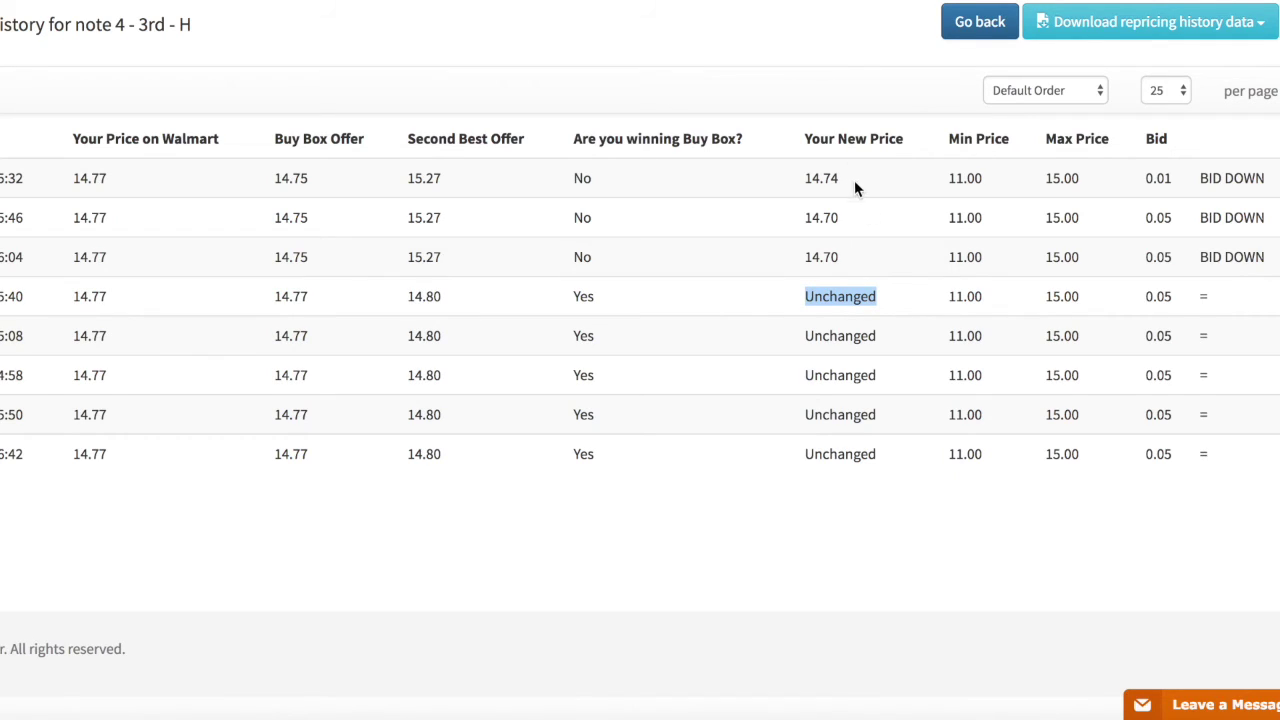
{"action": "left_click", "coordinate": [1209, 303]}
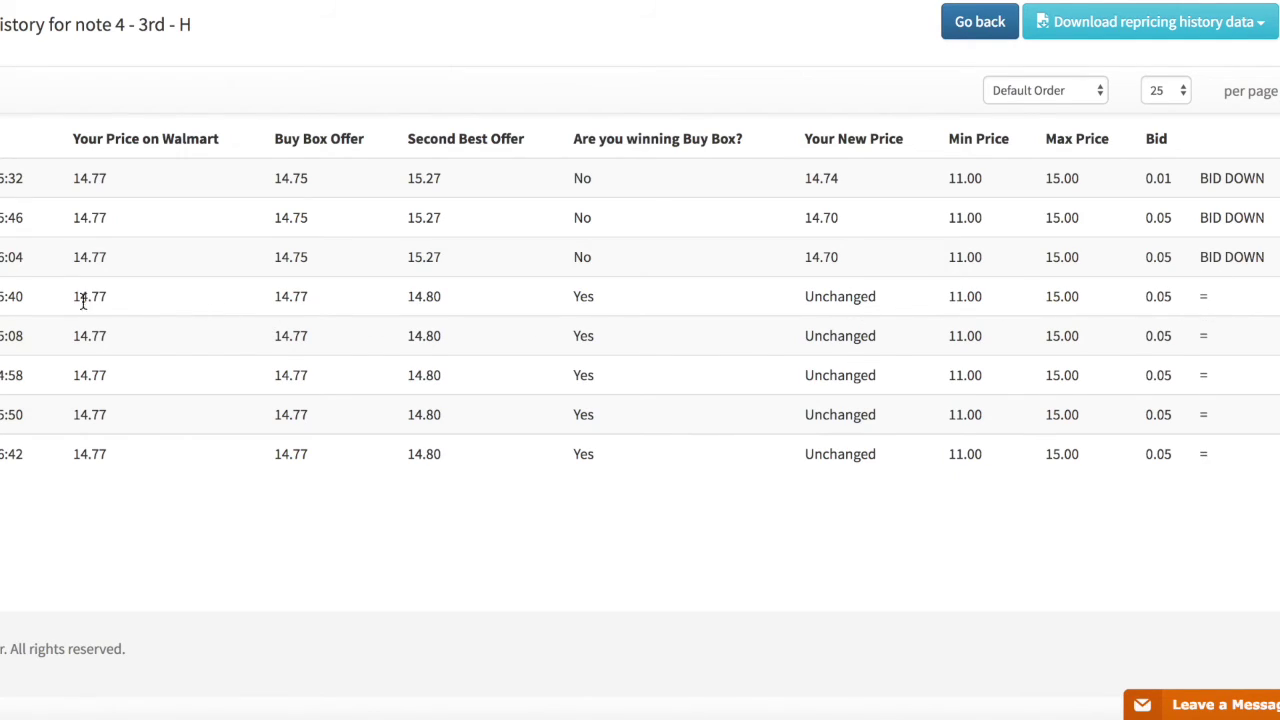
Compare the fourth history entry's price with the most recent entry's price, bid and new price
{"action": "left_click_drag", "start_coordinate": [74, 296], "coordinate": [110, 296]}
{"action": "left_click", "coordinate": [115, 300]}
{"action": "left_click_drag", "start_coordinate": [73, 178], "coordinate": [121, 179]}
{"action": "left_click_drag", "start_coordinate": [1147, 178], "coordinate": [1166, 178]}
{"action": "left_click", "coordinate": [829, 180]}
Open the Insights report and look over the retail prices and Walmart price comparisons of the listed products
{"action": "left_click", "coordinate": [396, 6]}
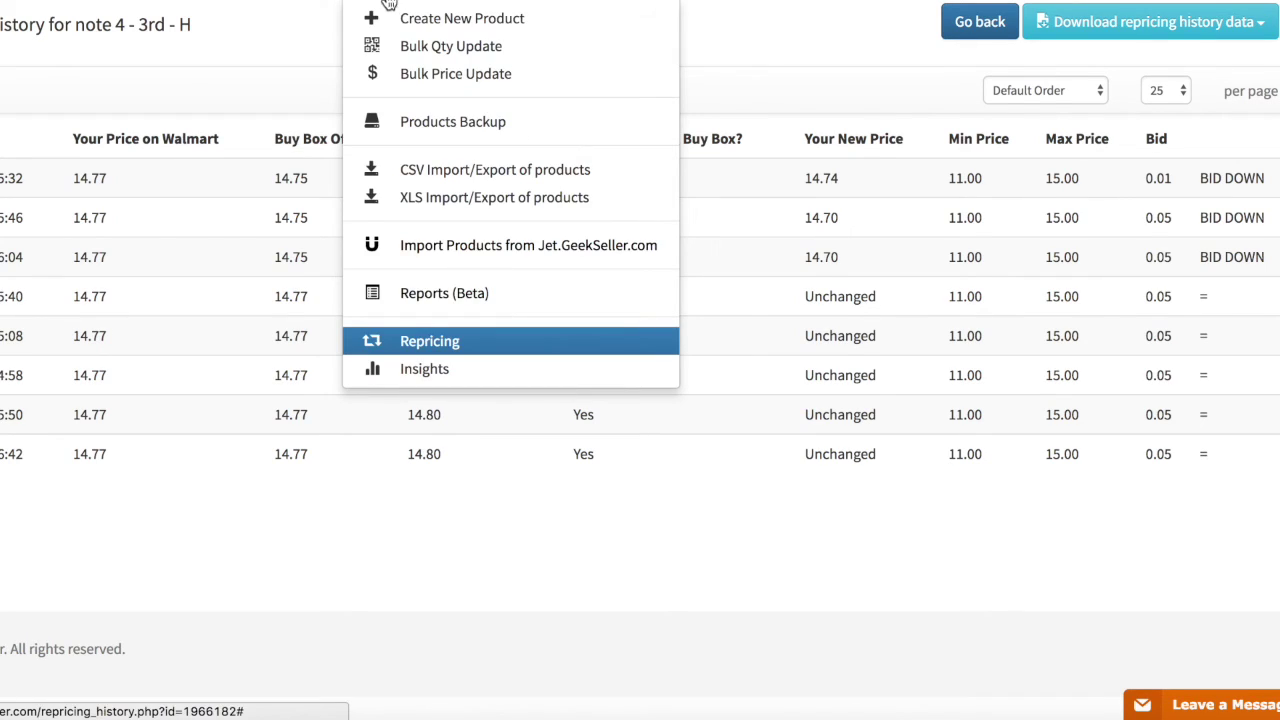
{"action": "left_click", "coordinate": [425, 370]}
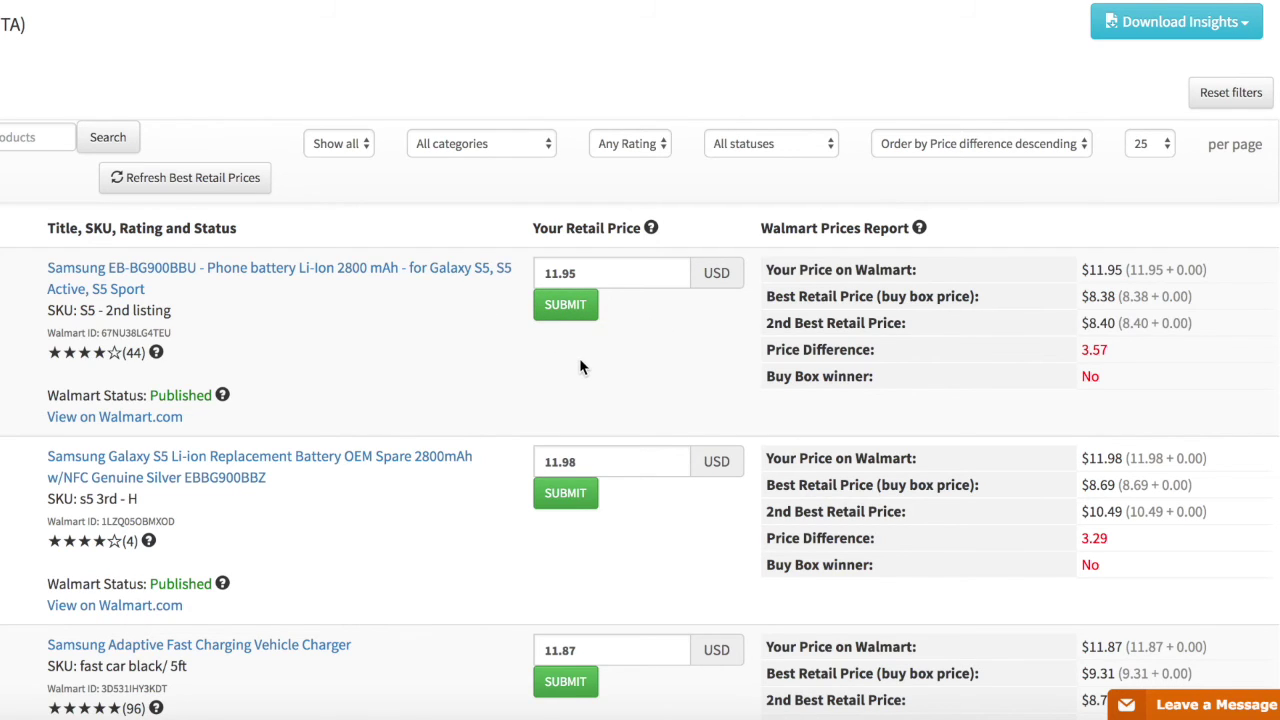
{"action": "scroll", "coordinate": [580, 367], "scroll_direction": "down", "scroll_amount": 2}
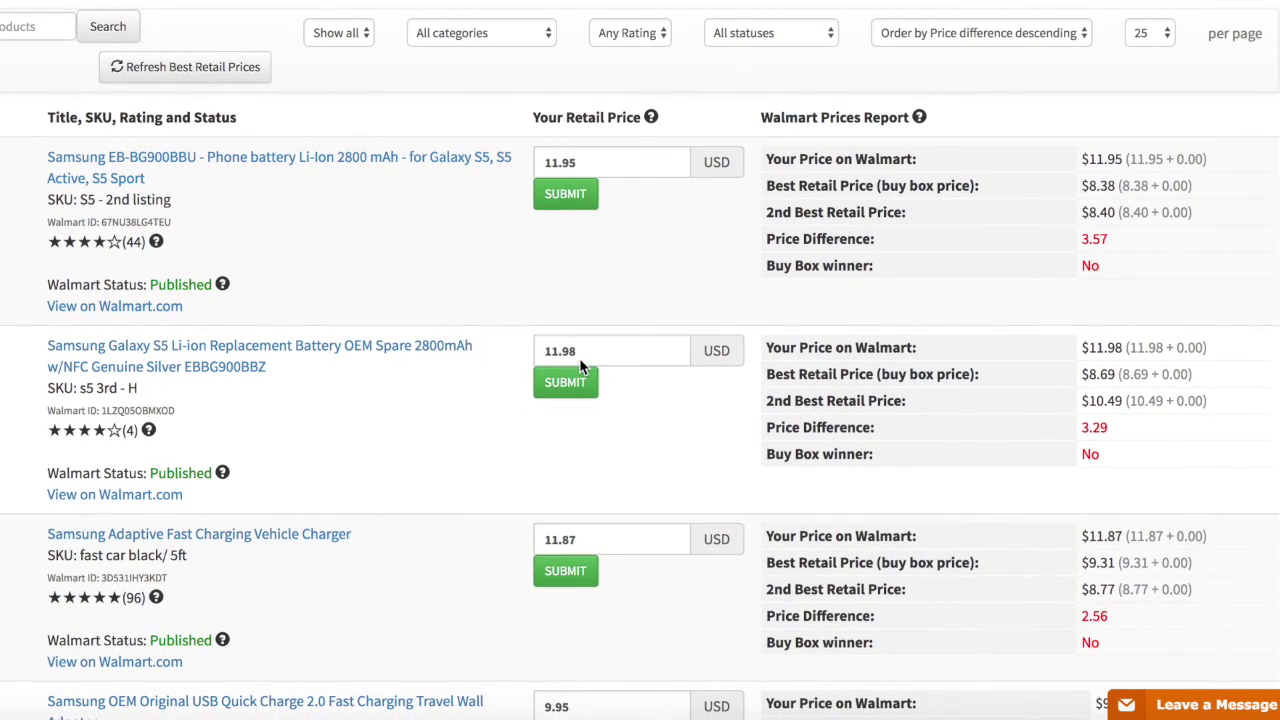
{"action": "scroll", "coordinate": [580, 366], "scroll_direction": "down", "scroll_amount": 2}
{"action": "scroll", "coordinate": [585, 363], "scroll_direction": "up", "scroll_amount": 2}
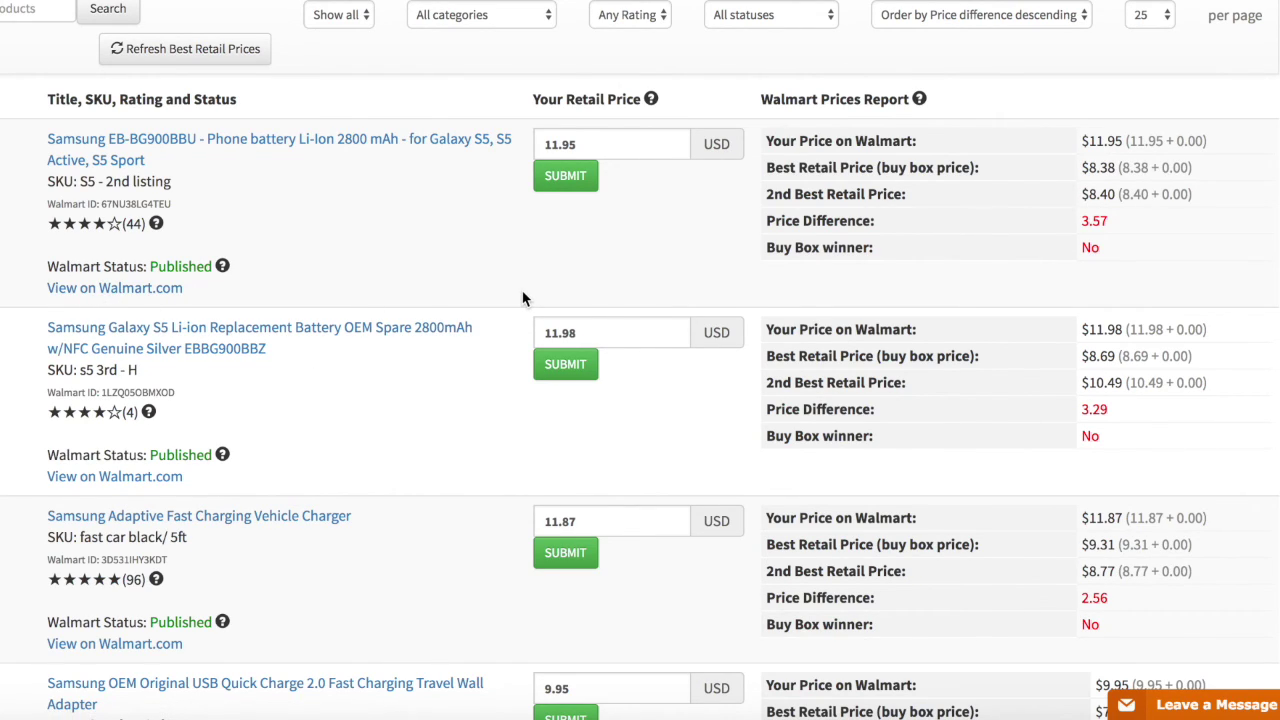
{"action": "scroll", "coordinate": [1066, 258], "scroll_direction": "up", "scroll_amount": 1}
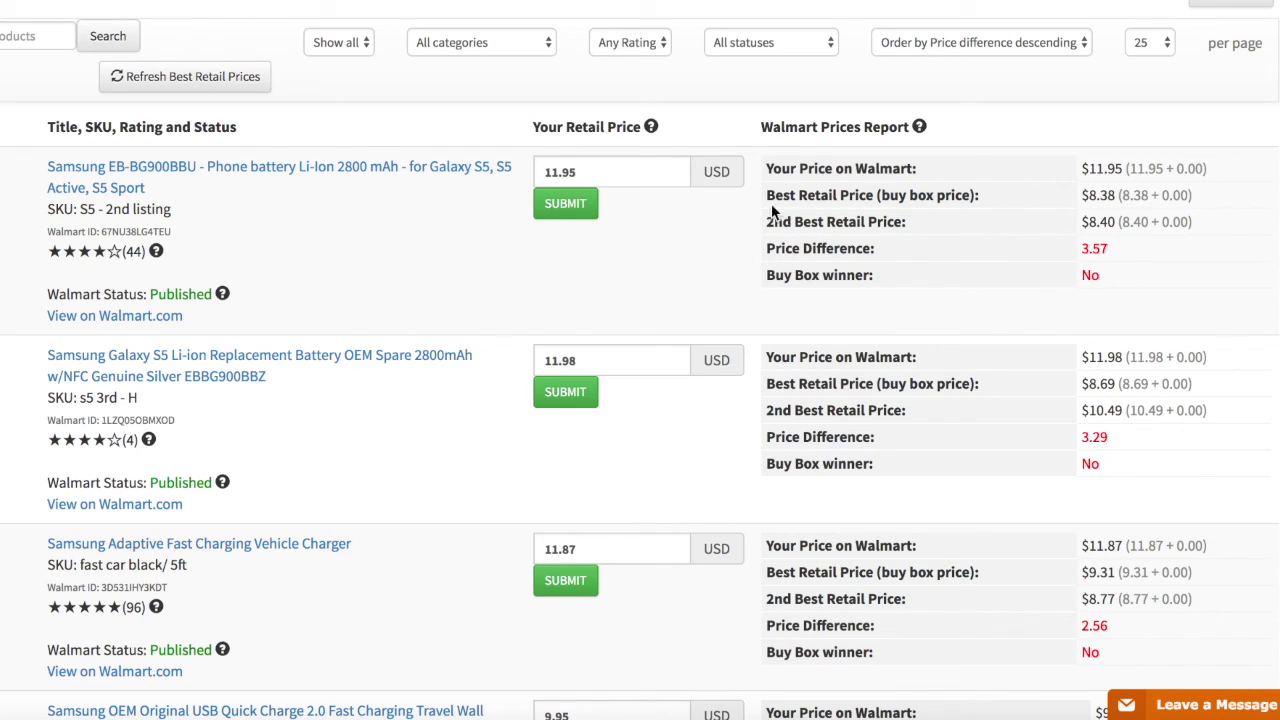
Check the Insights sort order options, keep Price difference descending, and examine the first product's Price Difference row
{"action": "left_click", "coordinate": [930, 44]}
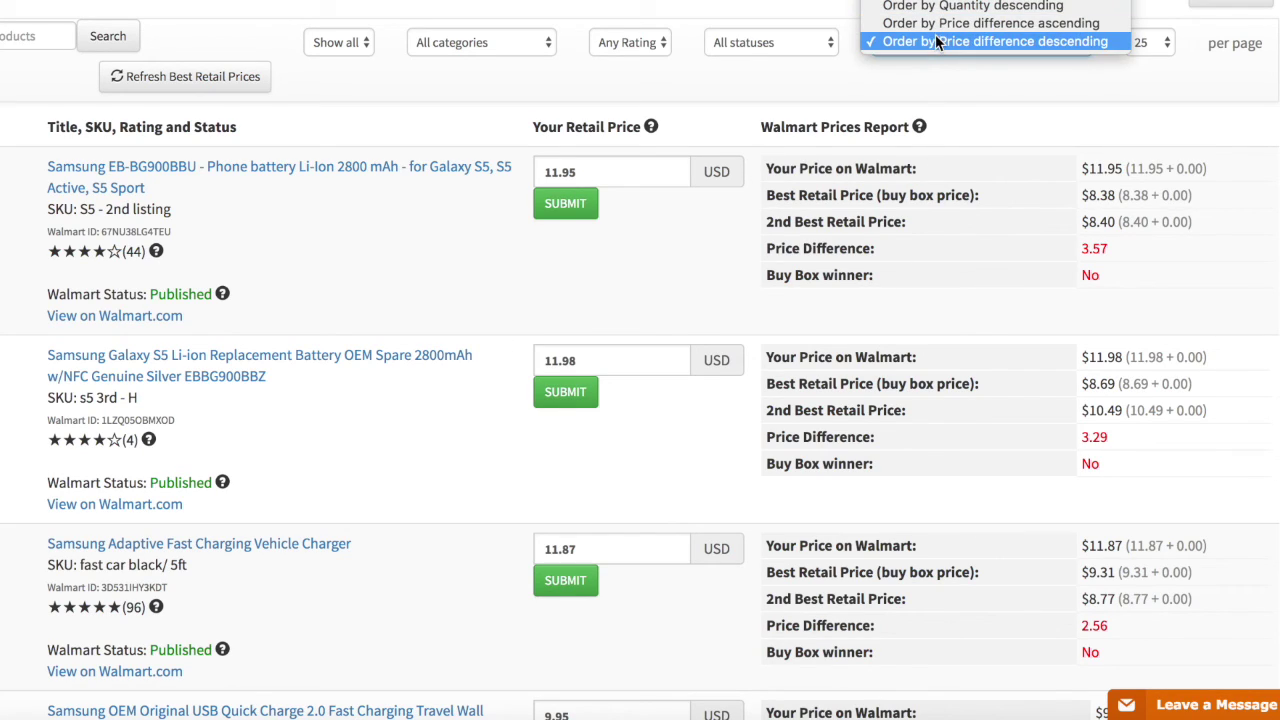
{"action": "left_click", "coordinate": [987, 127]}
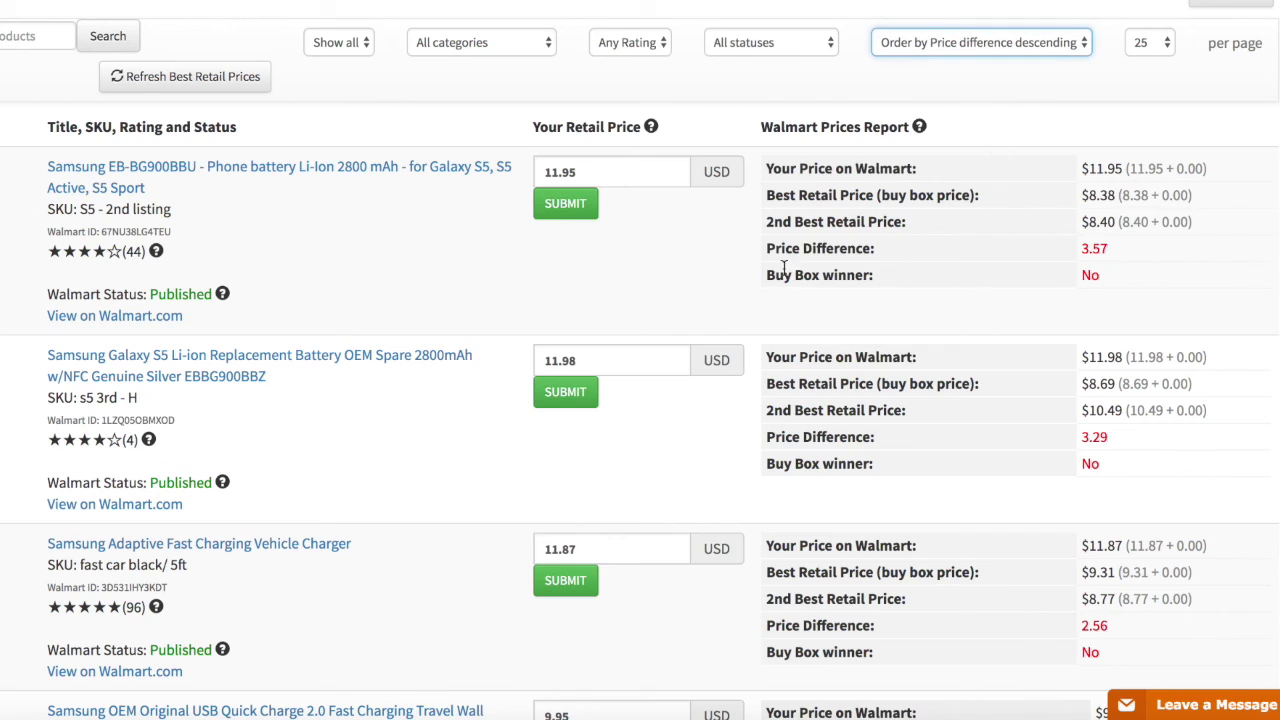
{"action": "left_click_drag", "start_coordinate": [769, 254], "coordinate": [903, 246]}
{"action": "left_click", "coordinate": [903, 246]}
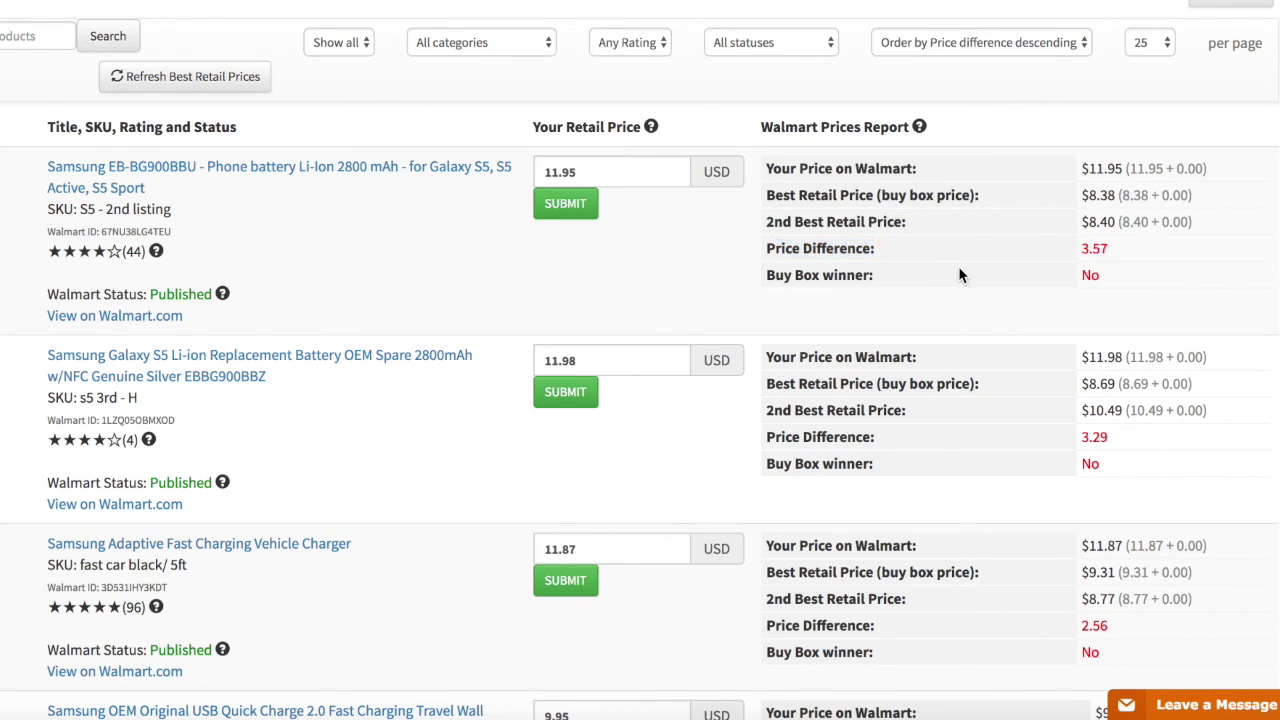
Find the Samsung Galaxy Note Edge battery in the Insights list and examine its price difference
{"action": "scroll", "coordinate": [958, 266], "scroll_direction": "down", "scroll_amount": 5}
{"action": "scroll", "coordinate": [943, 289], "scroll_direction": "down", "scroll_amount": 10}
{"action": "scroll", "coordinate": [929, 291], "scroll_direction": "up", "scroll_amount": 5}
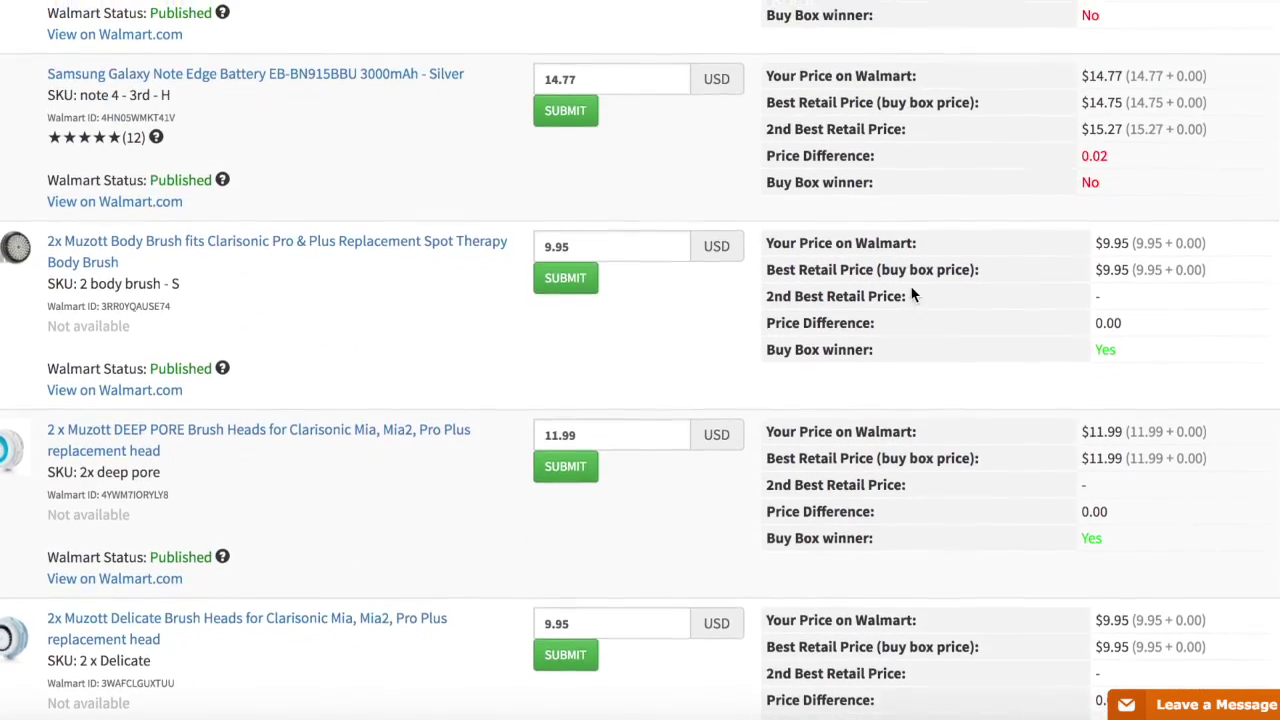
{"action": "left_click_drag", "start_coordinate": [1101, 421], "coordinate": [1080, 421]}
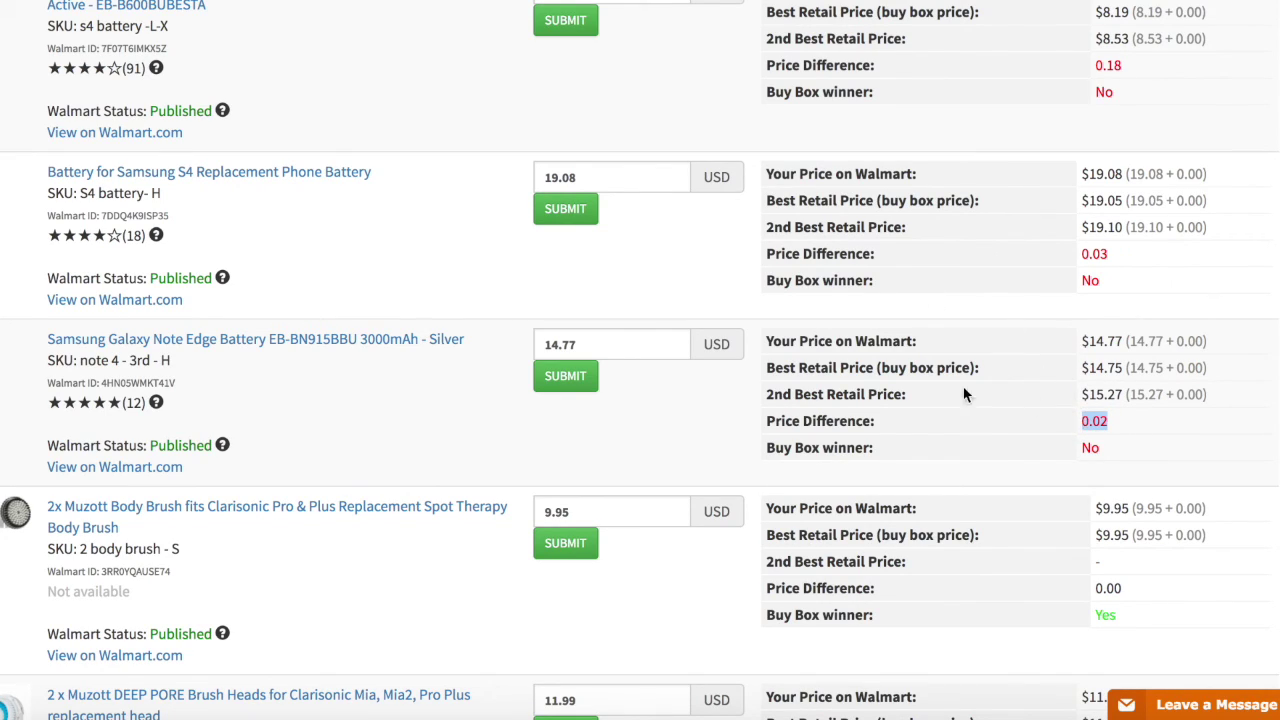
{"action": "left_click", "coordinate": [1136, 432]}
Enter 14.74 USD as the retail price of the Samsung Galaxy Note Edge battery
{"action": "left_click", "coordinate": [586, 346]}
{"action": "key", "text": "BackSpace"}
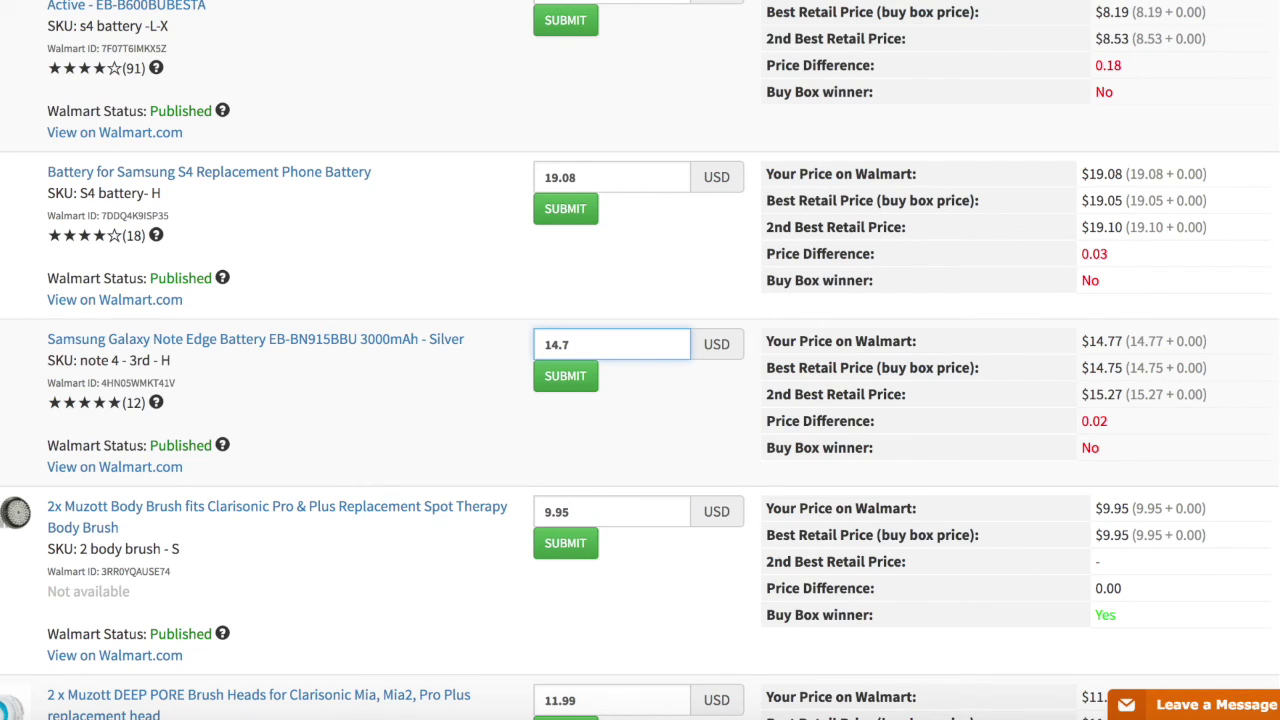
{"action": "type", "text": "4"}
{"action": "left_click", "coordinate": [920, 371]}
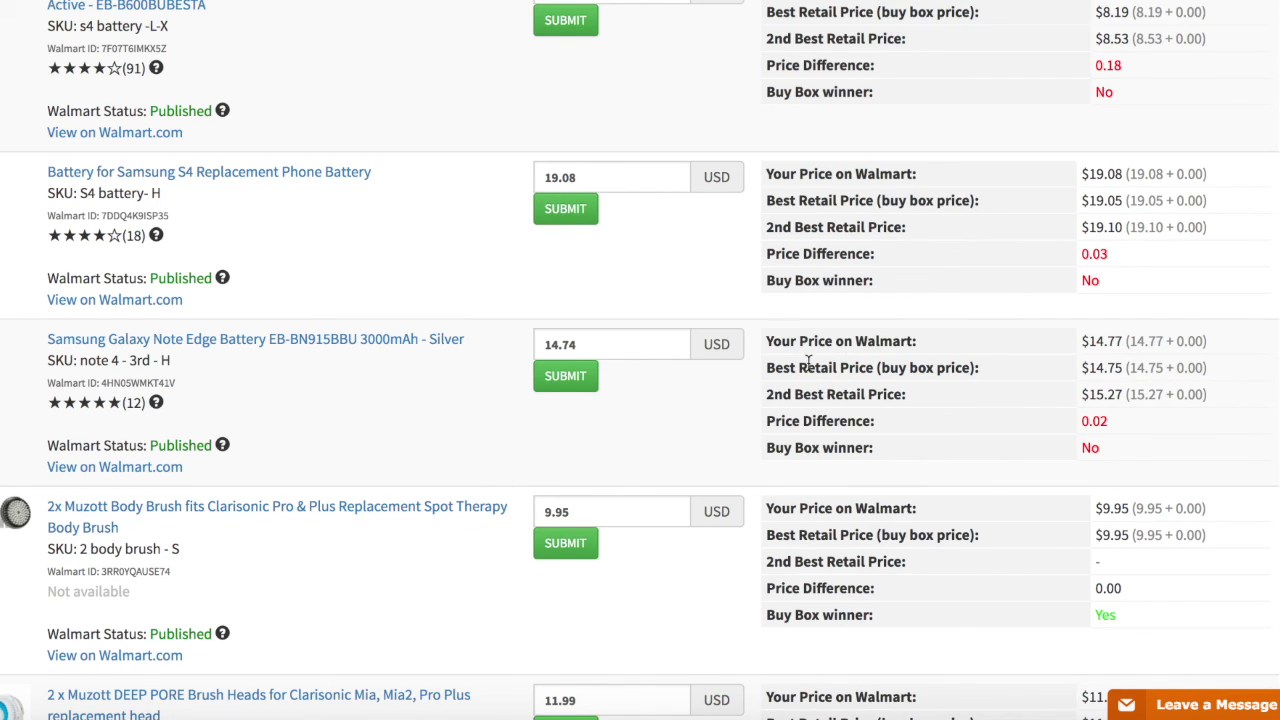
Change the Galaxy Note Edge battery's retail price entry to 14.70 USD without submitting it, and return to the start of the list
{"action": "left_click", "coordinate": [627, 351]}
{"action": "key", "text": "BackSpace"}
{"action": "type", "text": "0"}
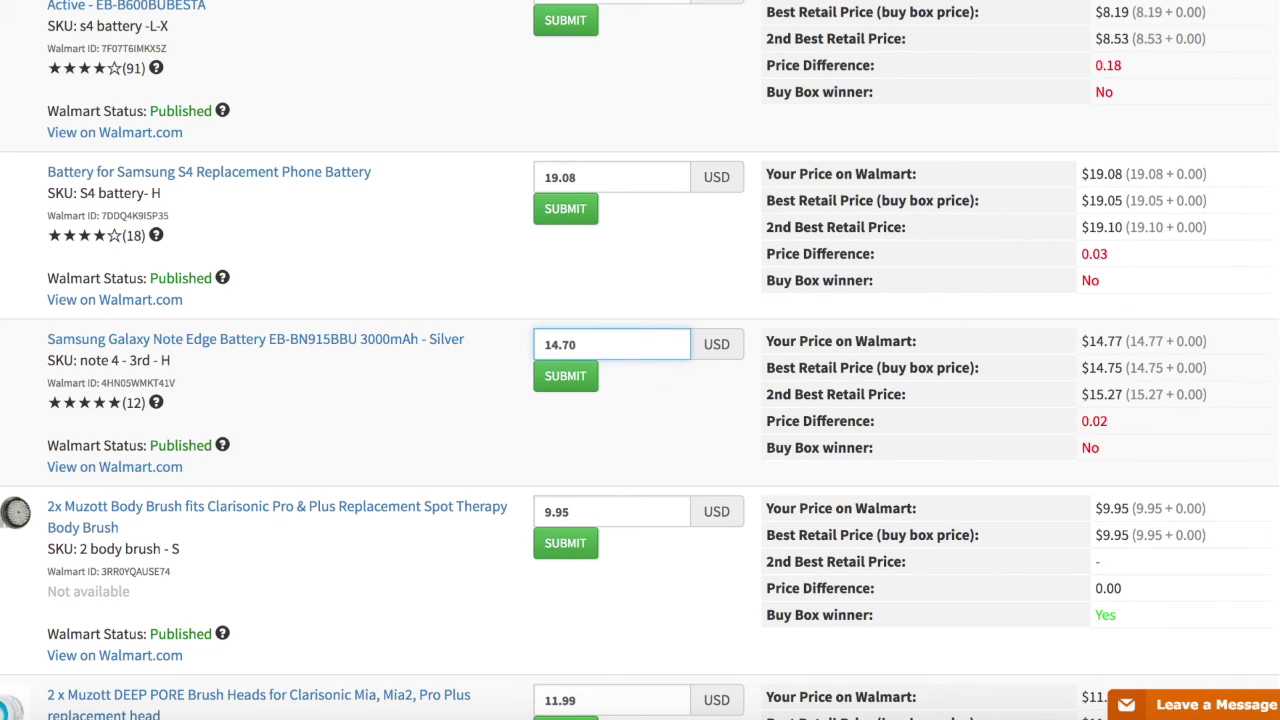
{"action": "left_click", "coordinate": [822, 366]}
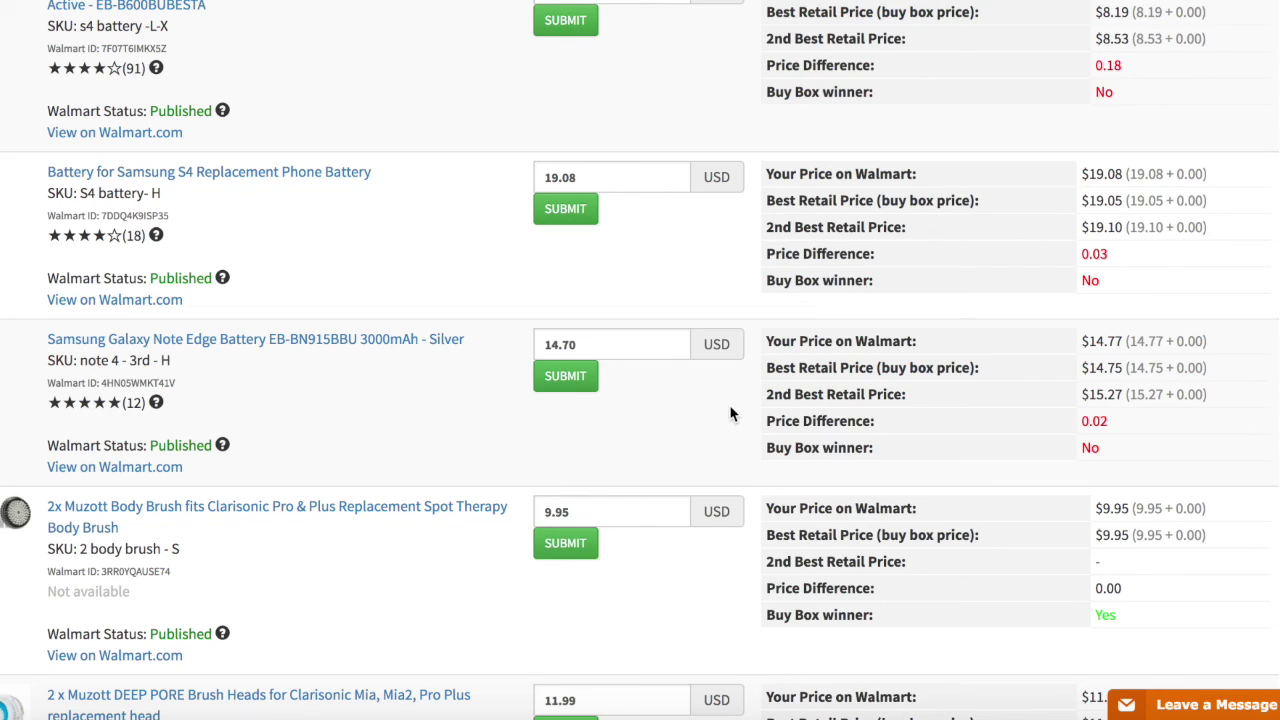
{"action": "scroll", "coordinate": [715, 410], "scroll_direction": "up", "scroll_amount": 3}
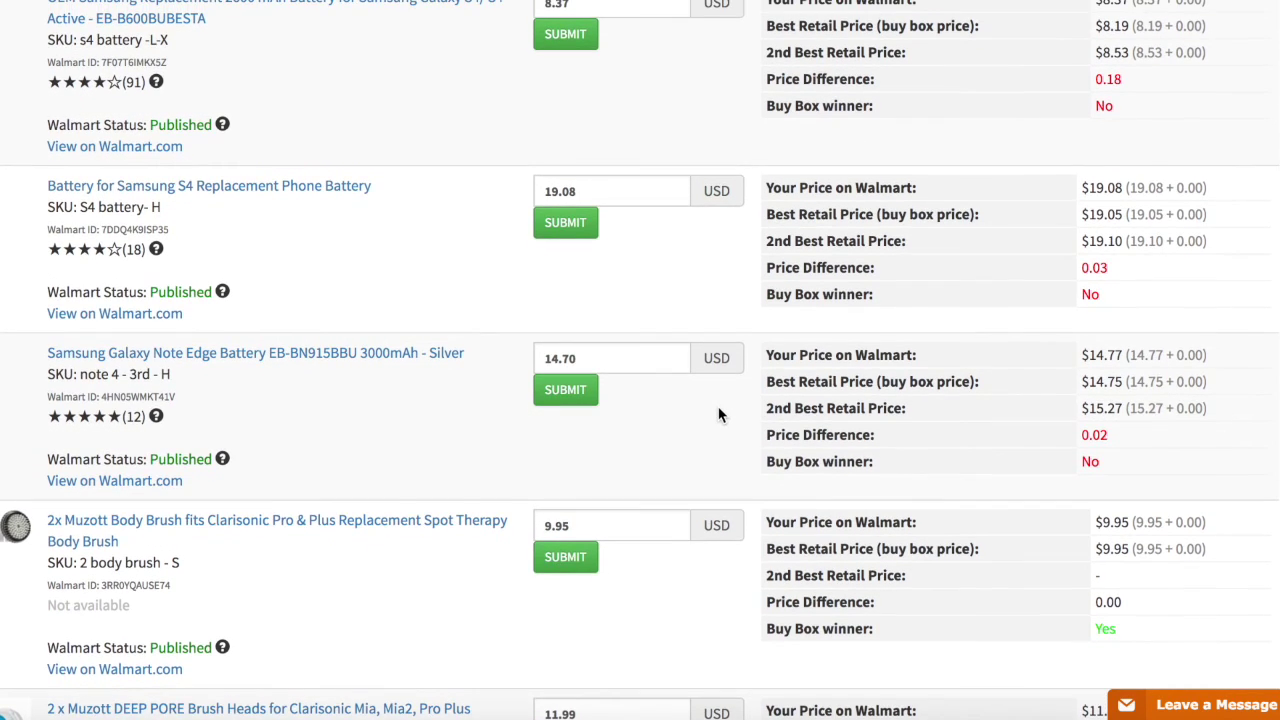
{"action": "scroll", "coordinate": [712, 415], "scroll_direction": "up", "scroll_amount": 13}
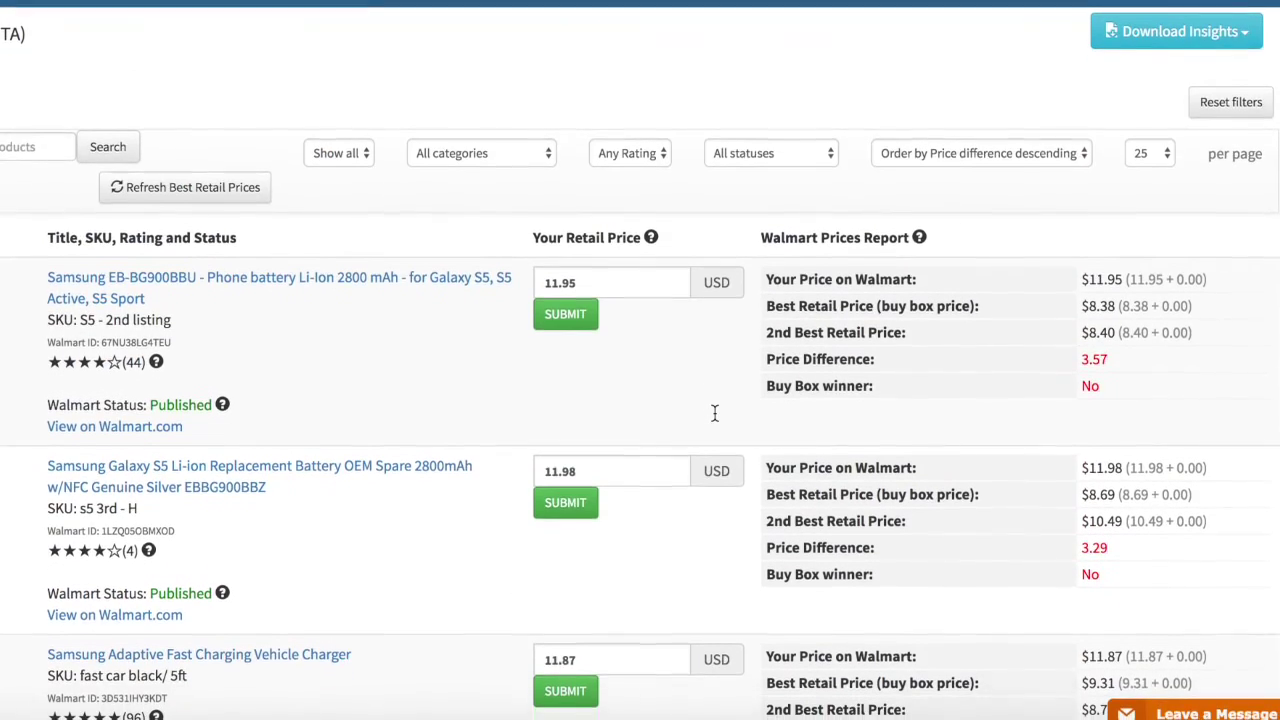